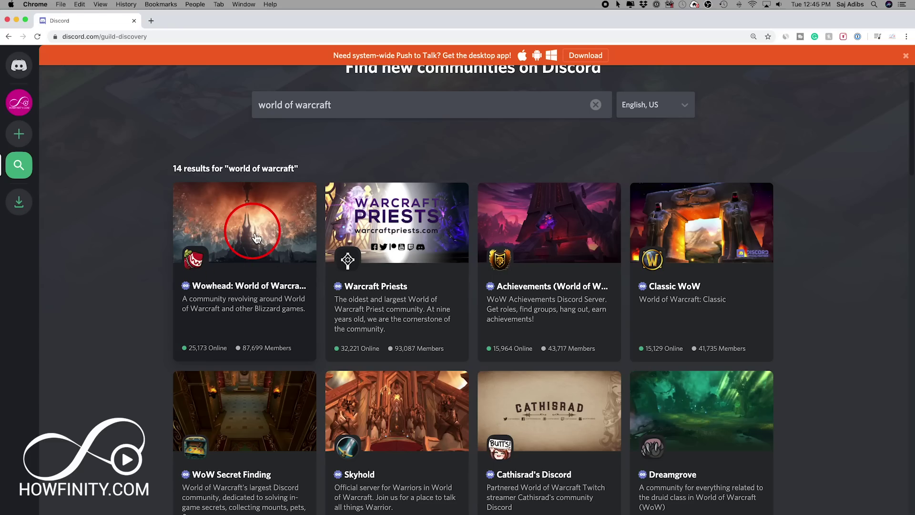
Preview the Wowhead: World of Warcraft server from the Server Discovery search results.
left_click(255, 238)
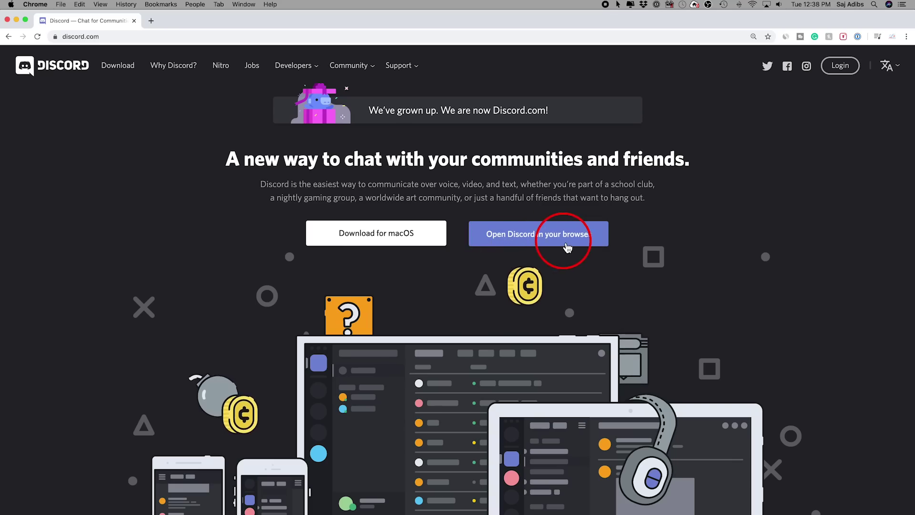
Start registering a new Discord account with Sign Up Now on discord.com.
scroll(567, 244, "down", 8)
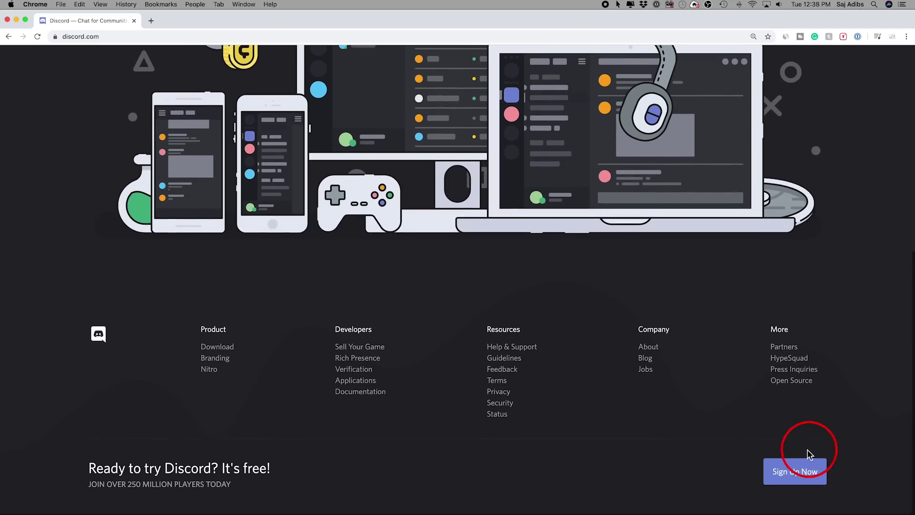
left_click(790, 481)
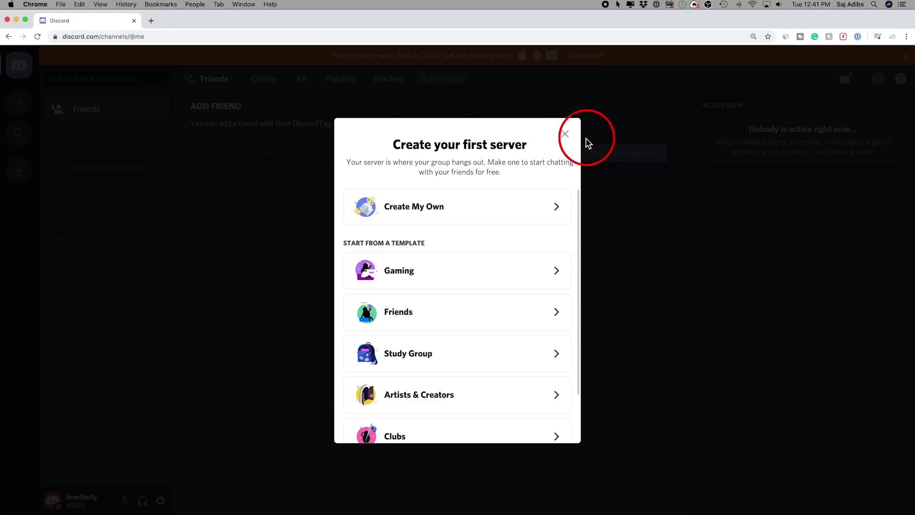
Close the 'Create your first server' prompt to reveal the Friends page.
left_click(565, 134)
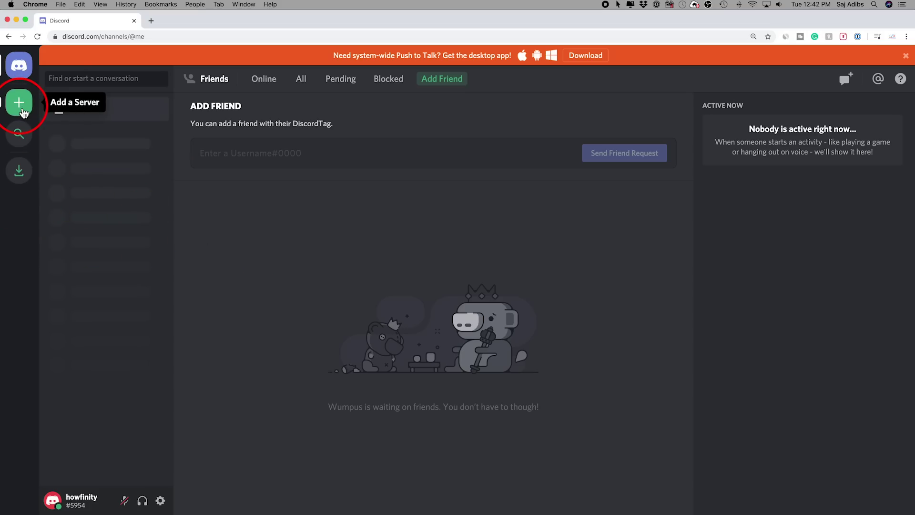
From Add a Server, back out of joining and choose to create a new server.
left_click(19, 103)
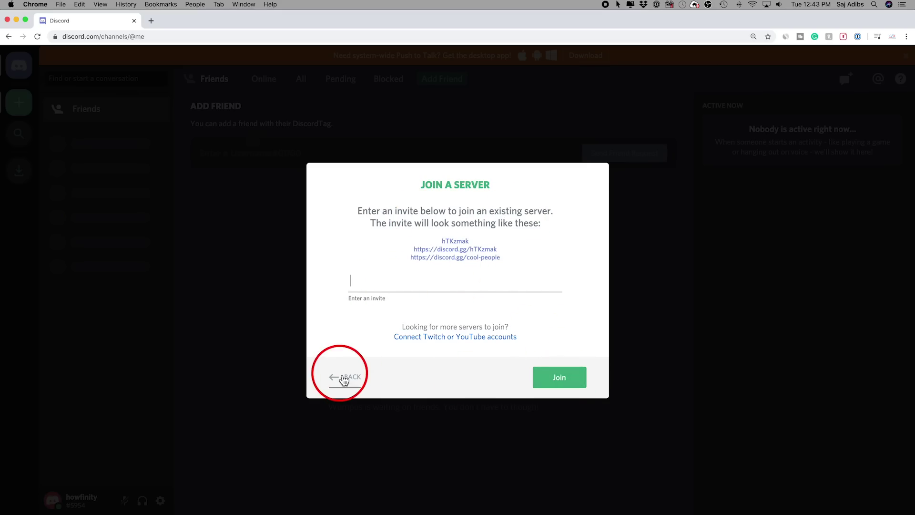
left_click(346, 377)
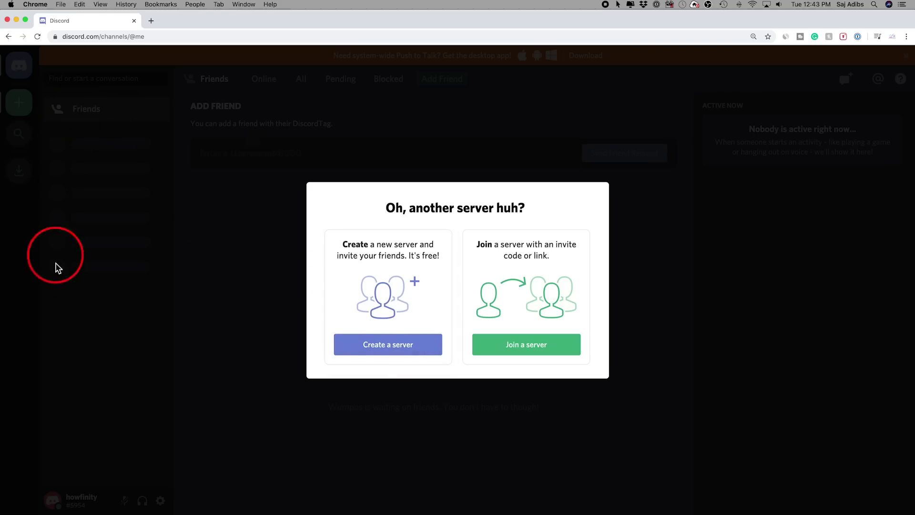
left_click(381, 359)
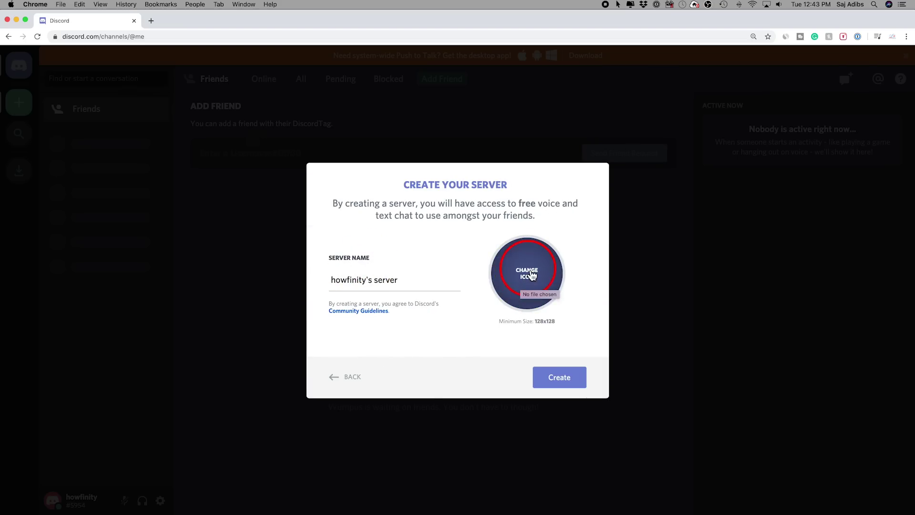
Upload and crop the pink Howfinity logo as the icon, name the server Howfinity, and create it.
left_click(533, 276)
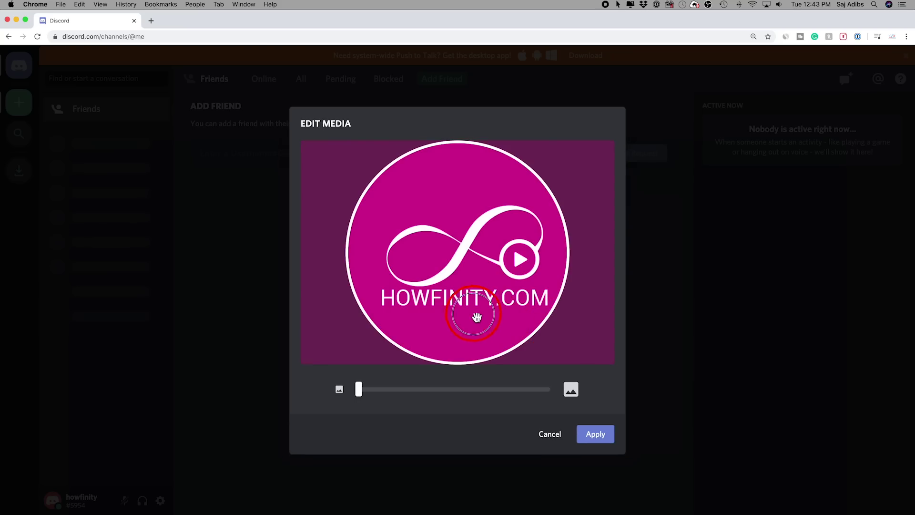
left_click_drag(477, 316, 472, 319)
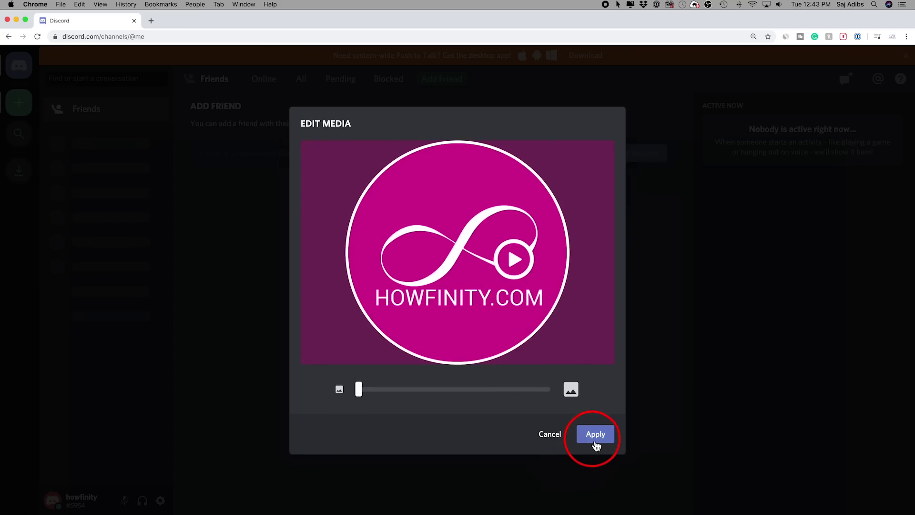
left_click(595, 435)
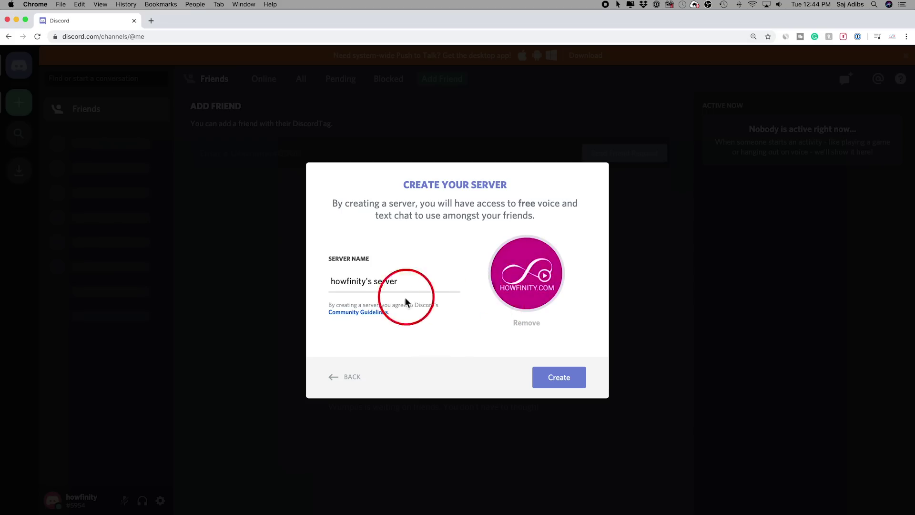
type("Howfinity")
left_click(559, 377)
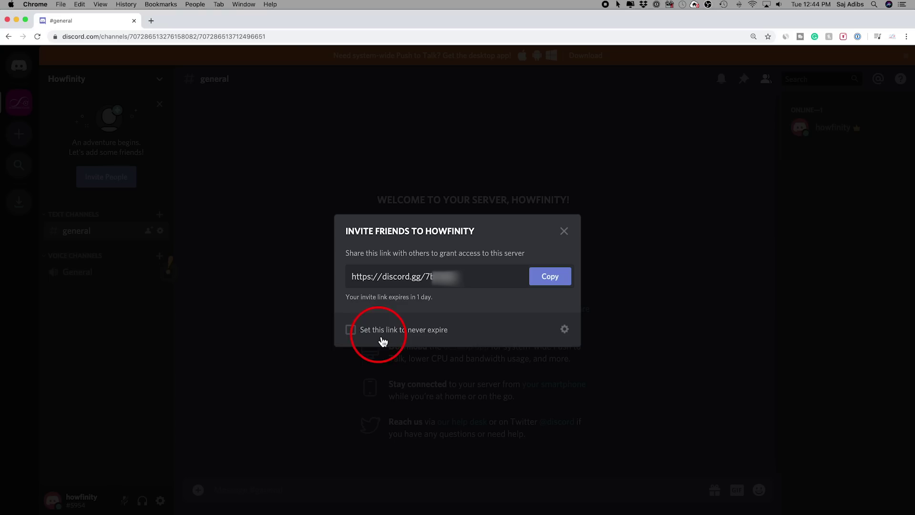
Make the Howfinity invite link never expire, then close the invite window.
left_click(356, 335)
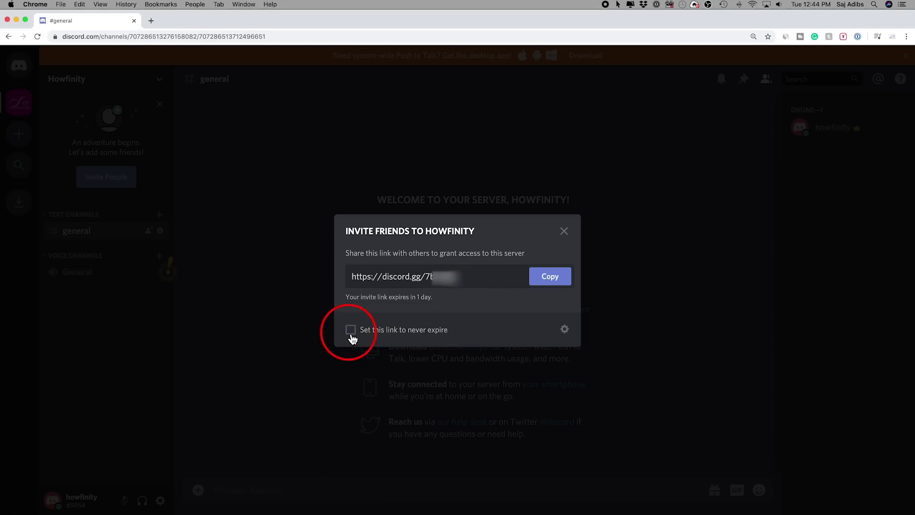
left_click(565, 232)
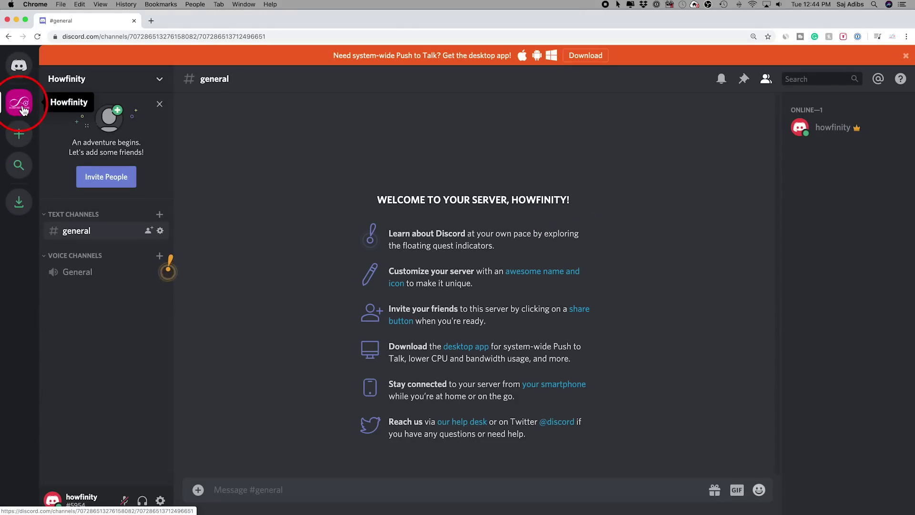
left_click(18, 138)
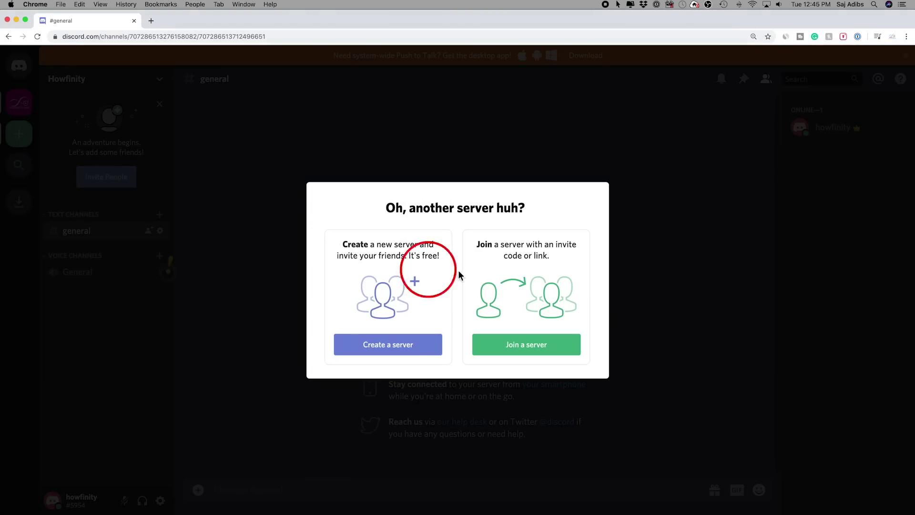
left_click(253, 212)
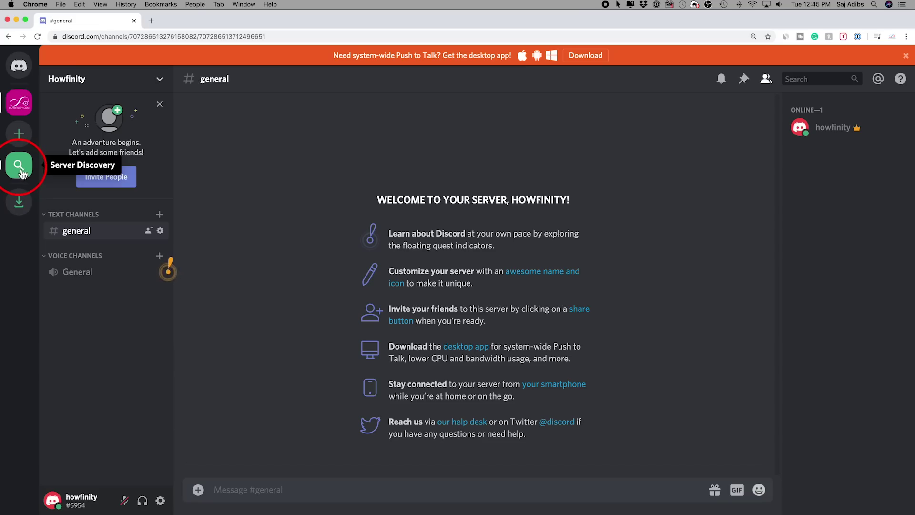
Search Server Discovery for 'world of warcraft' and preview the Wowhead server's #welcome channel.
left_click(19, 165)
scroll(389, 209, "down", 8)
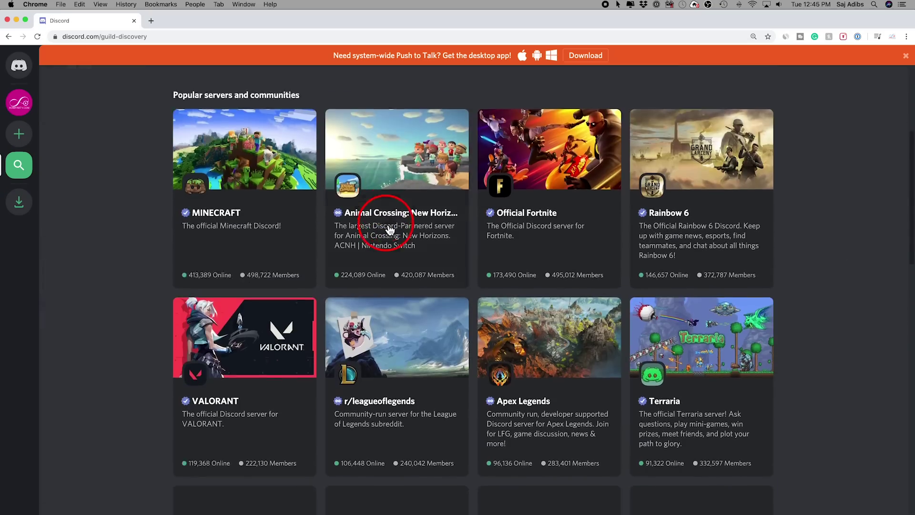
scroll(389, 230, "up", 7)
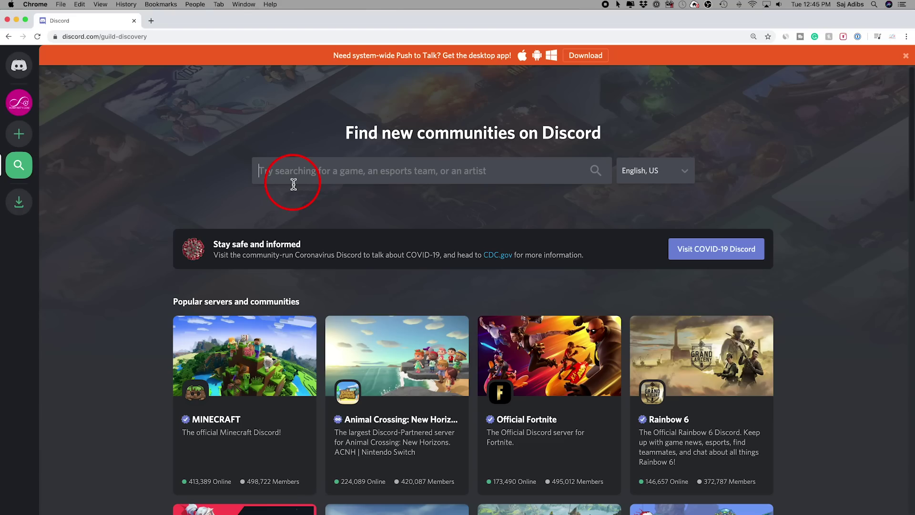
type("world of warcraft")
key("Return")
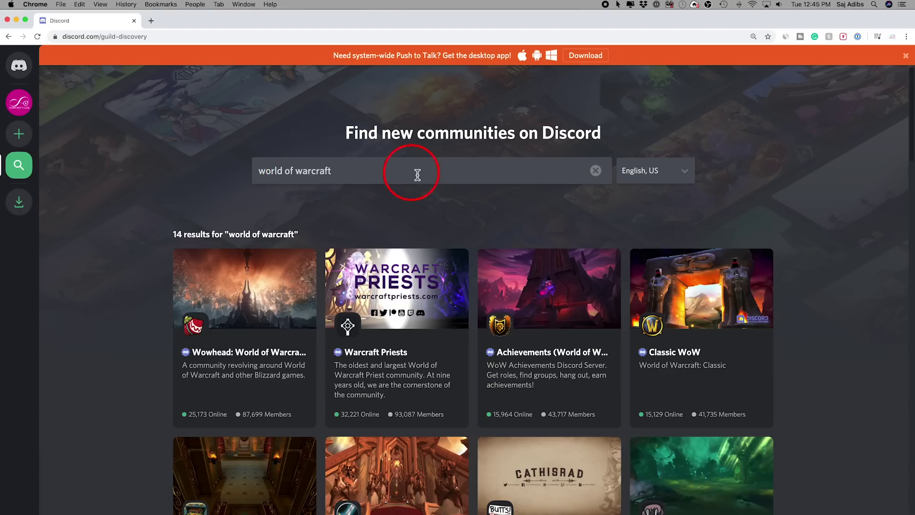
scroll(221, 204, "down", 3)
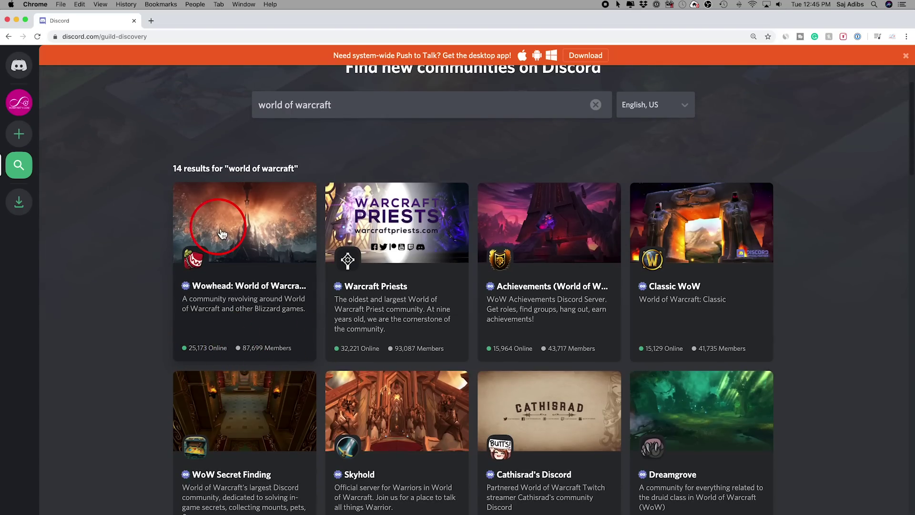
left_click(257, 239)
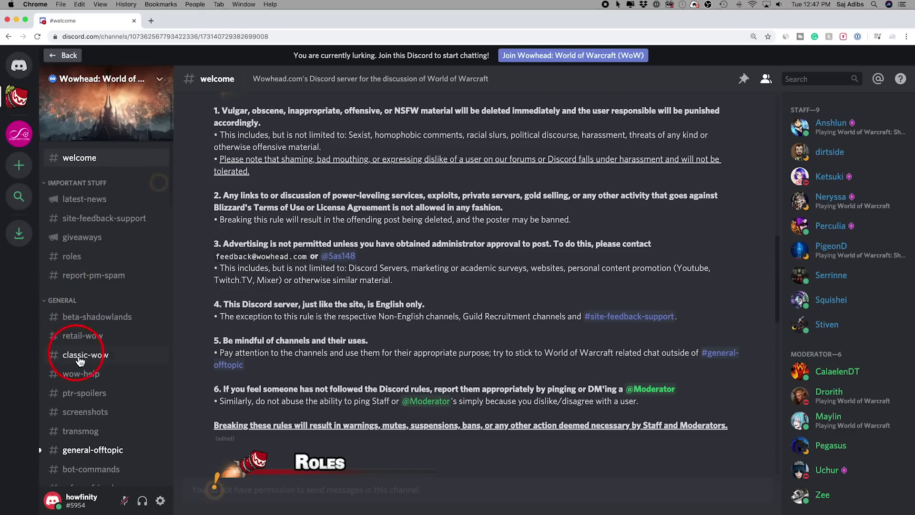
Read #latest-news, join the Wowhead server, dismiss the welcome, and return to Howfinity.
left_click(84, 200)
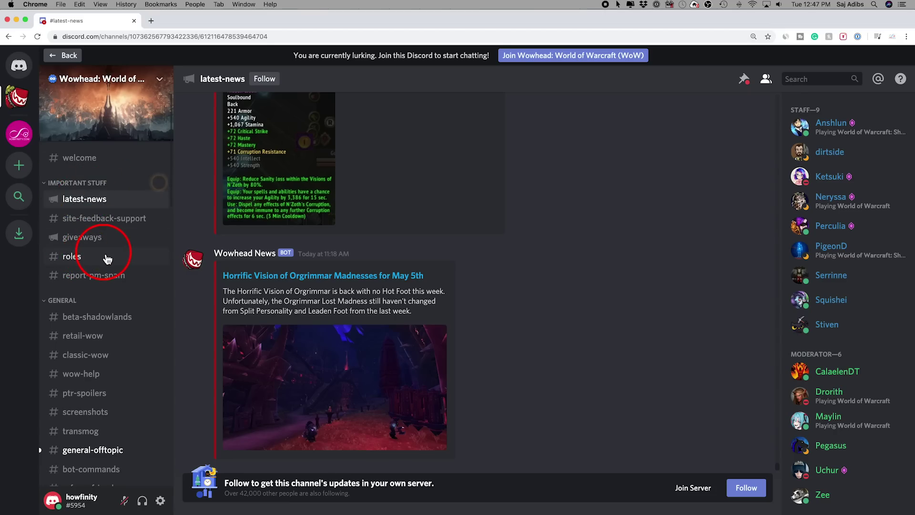
left_click(524, 66)
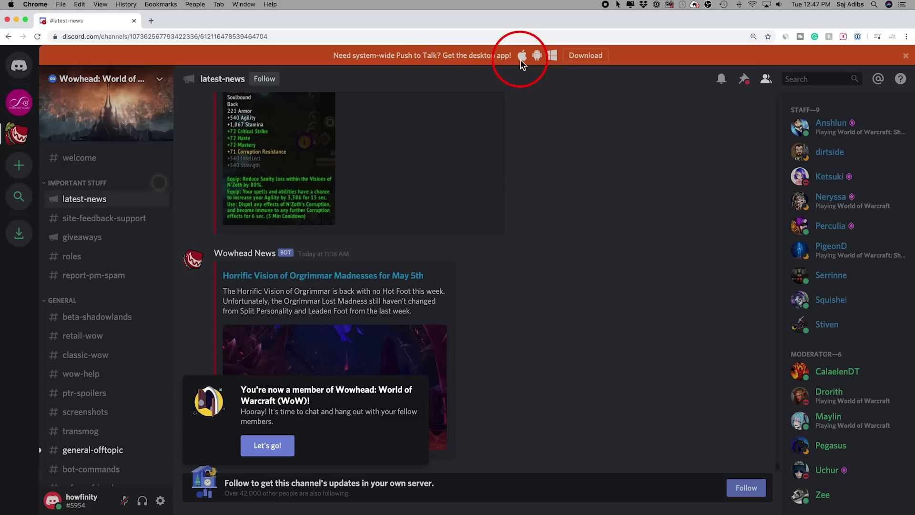
left_click(285, 447)
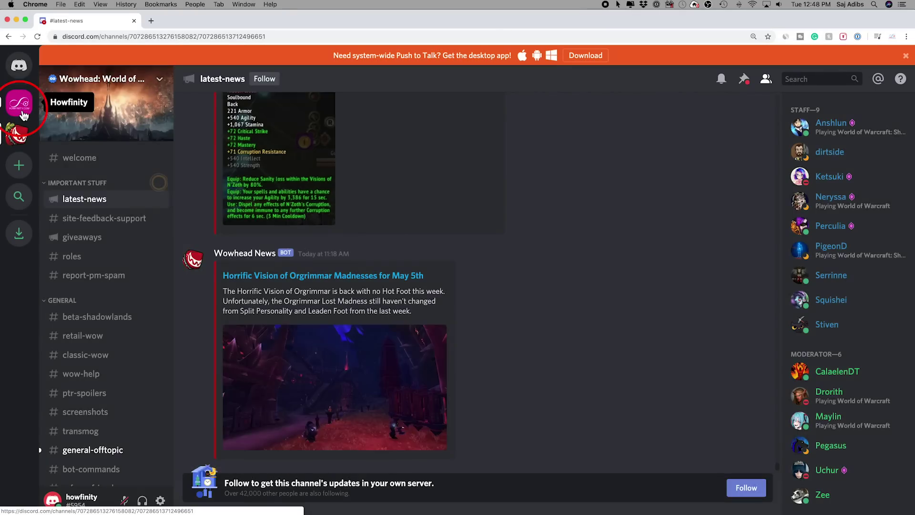
left_click(19, 103)
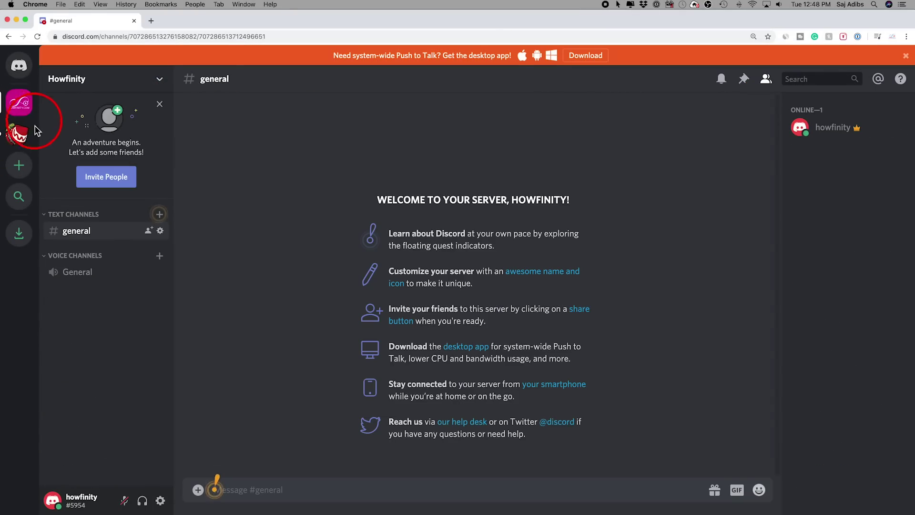
Open the official MINECRAFT server from Server Discovery to preview its #rules channel.
left_click(22, 162)
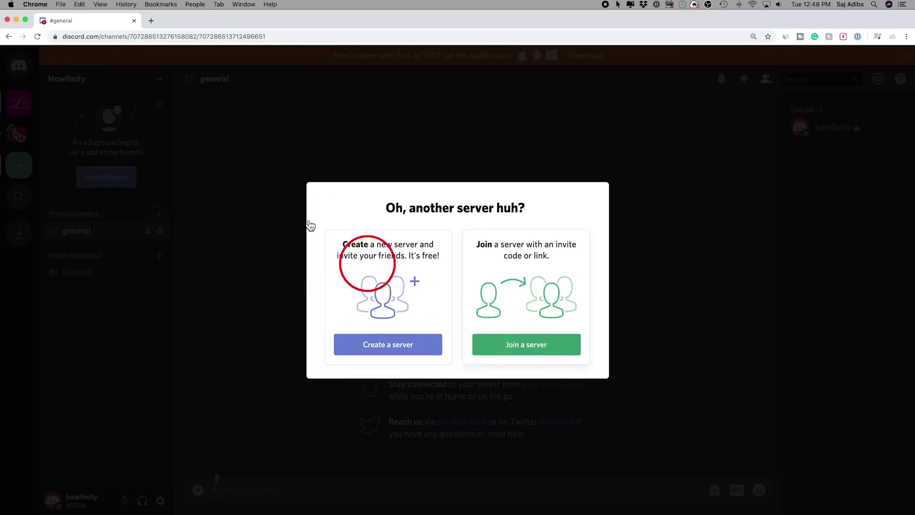
left_click(259, 173)
left_click(19, 197)
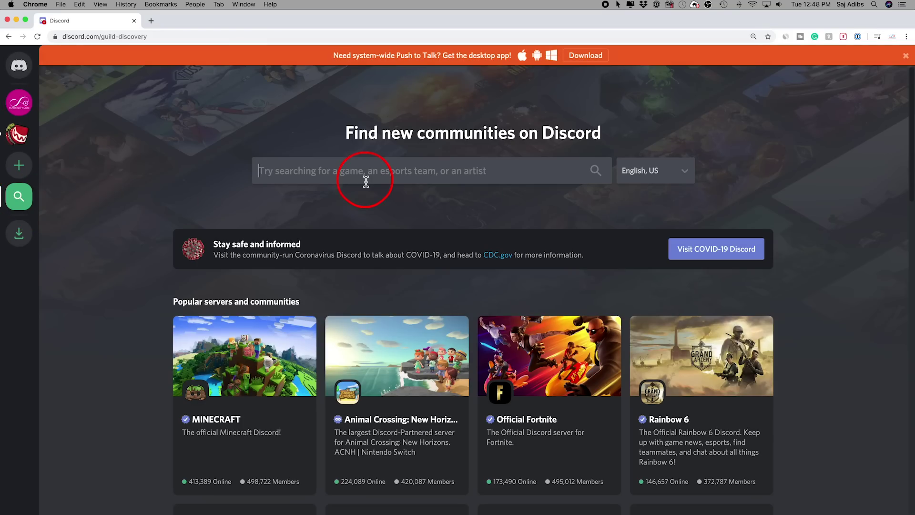
left_click(228, 379)
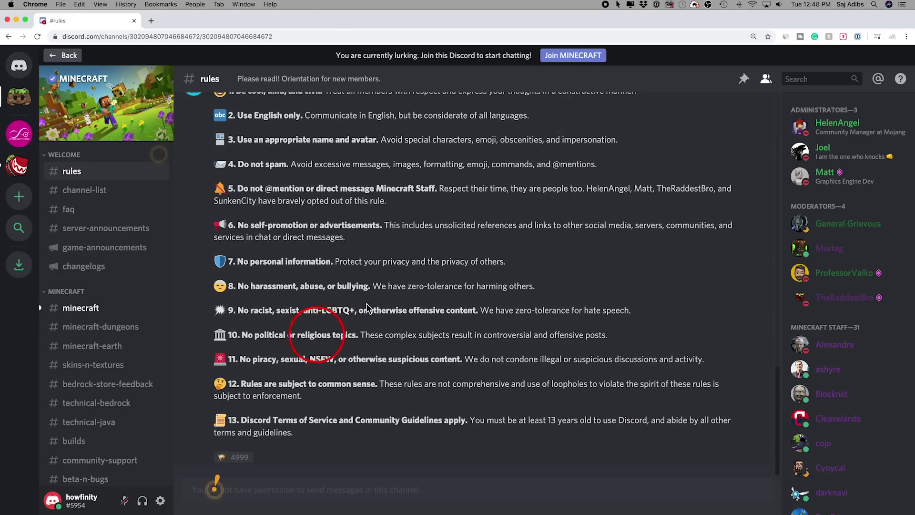
left_click(564, 58)
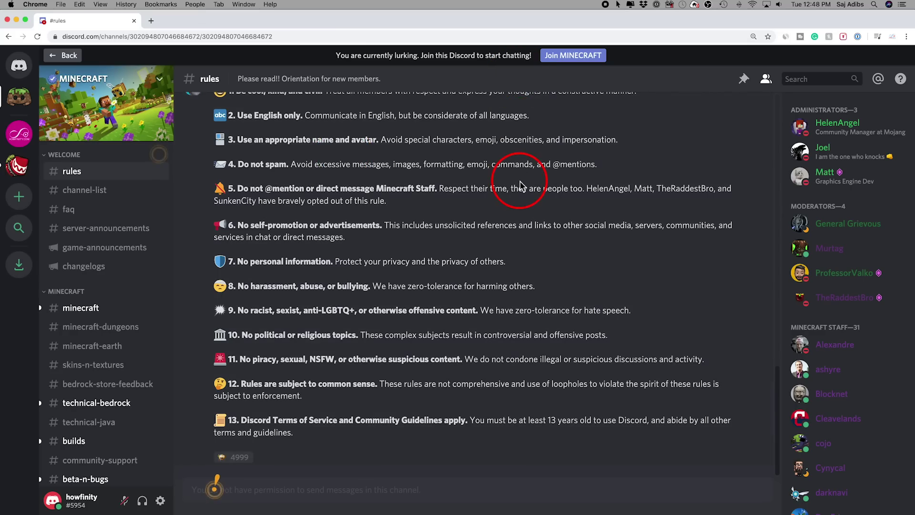
Join the MINECRAFT server, check its server options menu, then switch back to Howfinity.
left_click(560, 57)
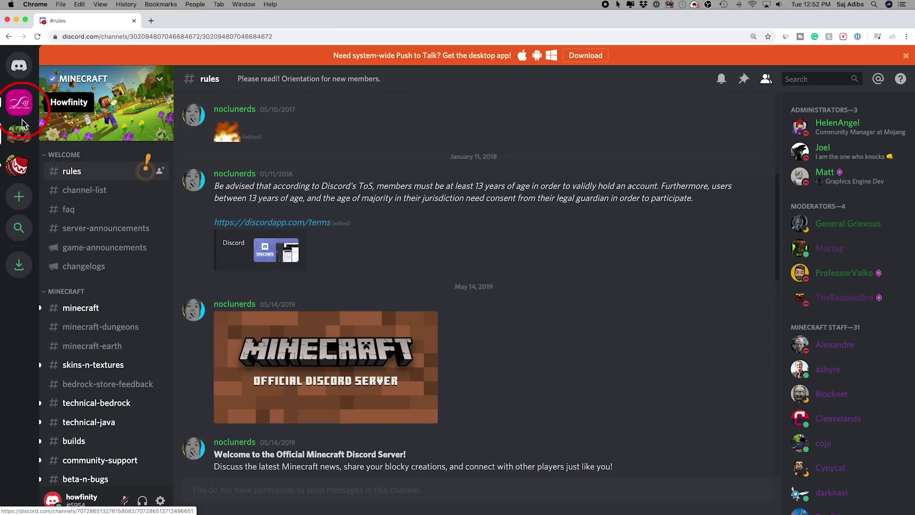
right_click(24, 144)
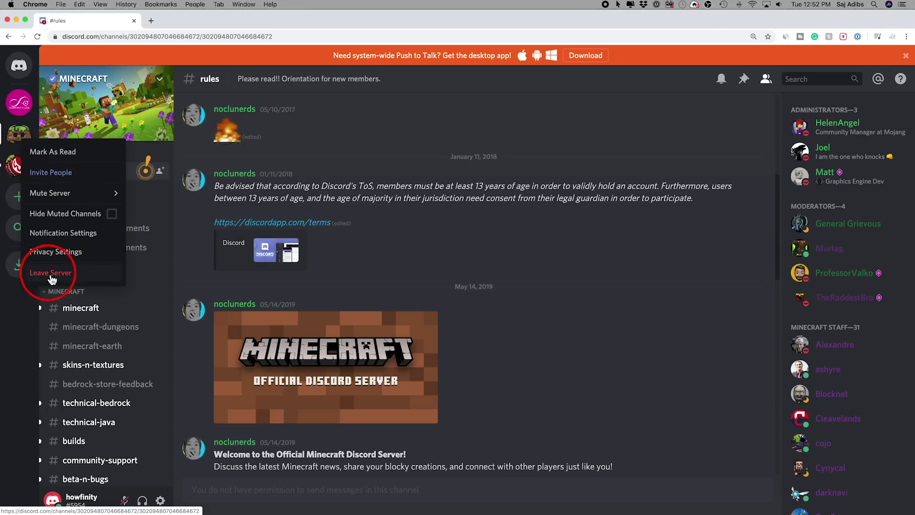
mouse_move(57, 191)
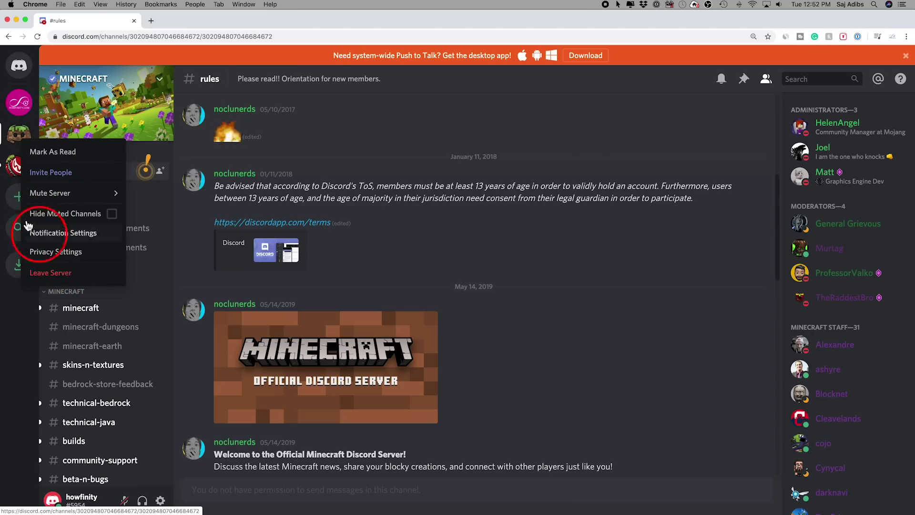
left_click(4, 192)
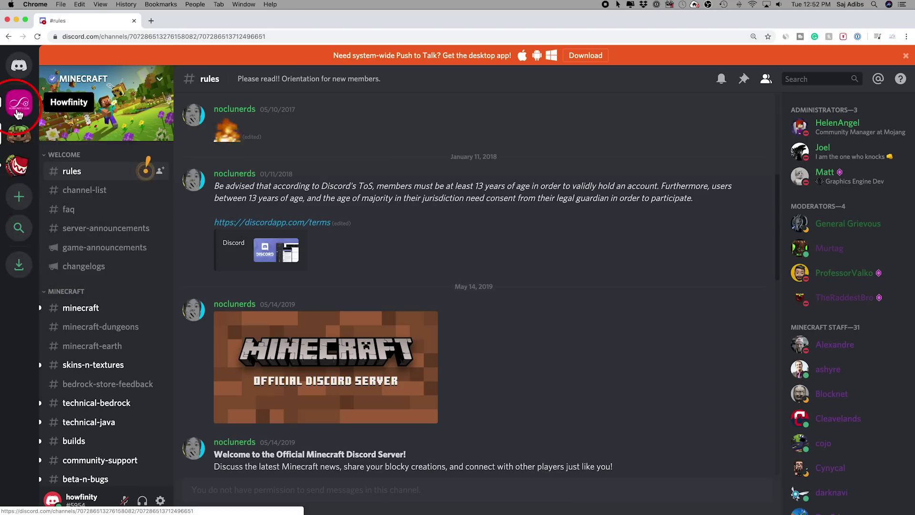
left_click(19, 102)
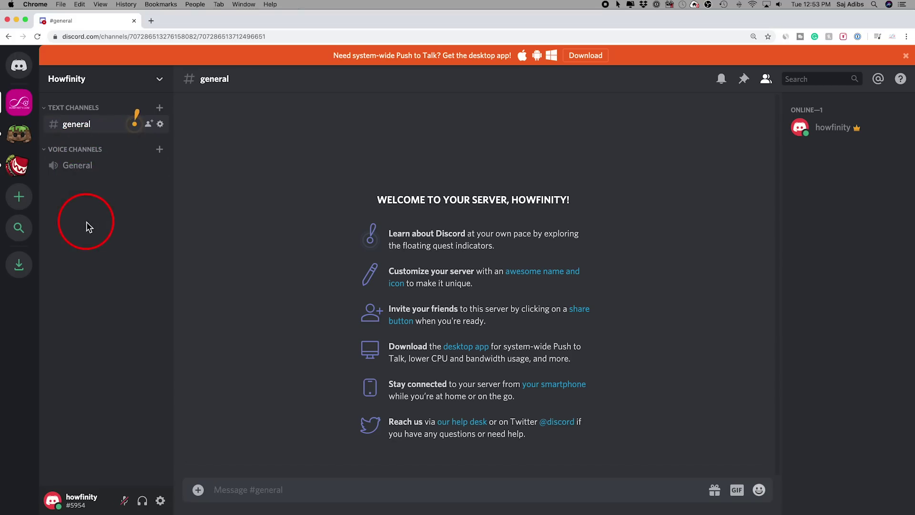
Join Howfinity's General voice channel and bring up its voice/video call view.
left_click(74, 164)
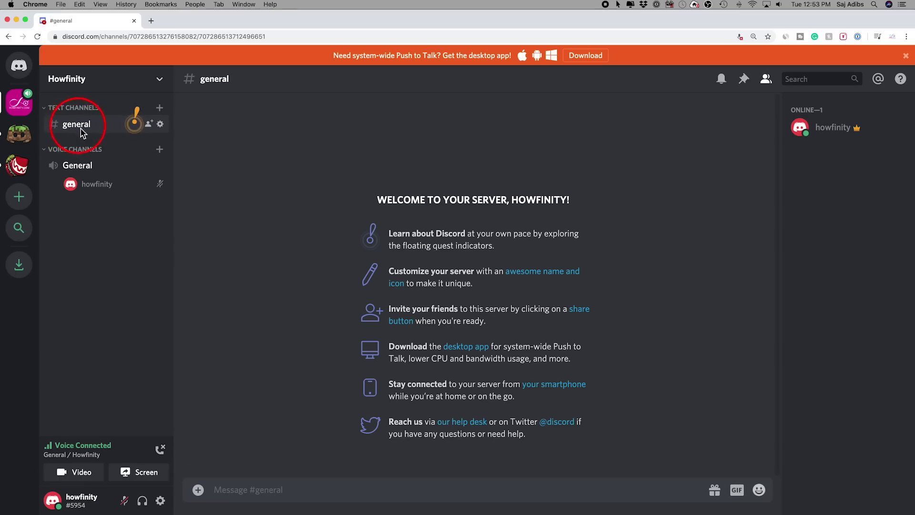
left_click(71, 169)
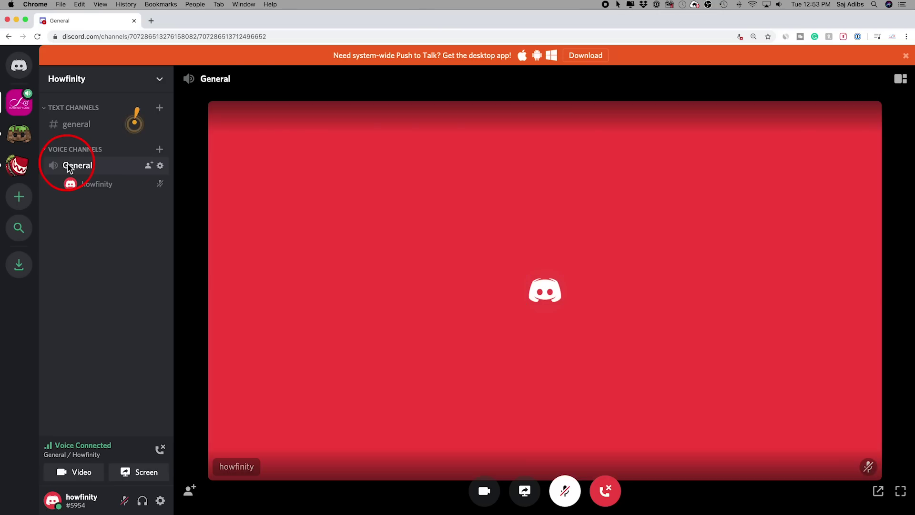